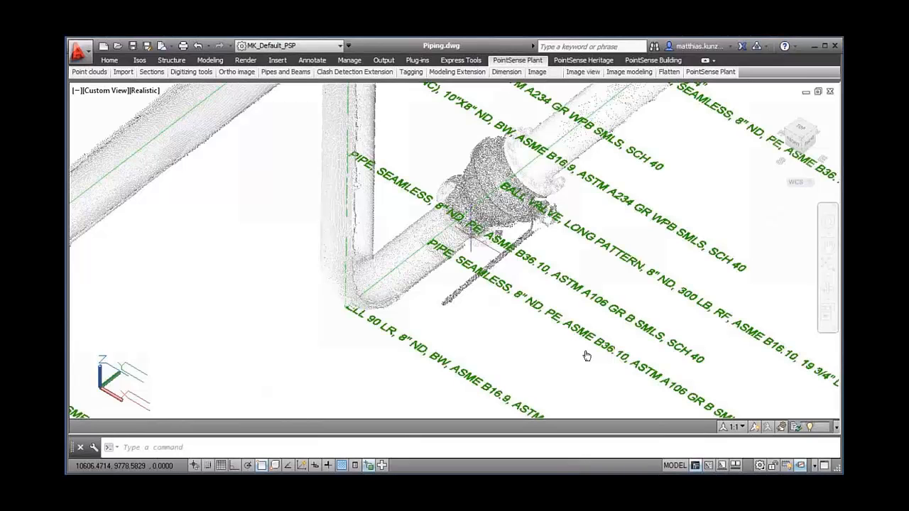
# Export all pipe runs as Plant 3D objects
pyautogui.scroll(-10, 586, 356)
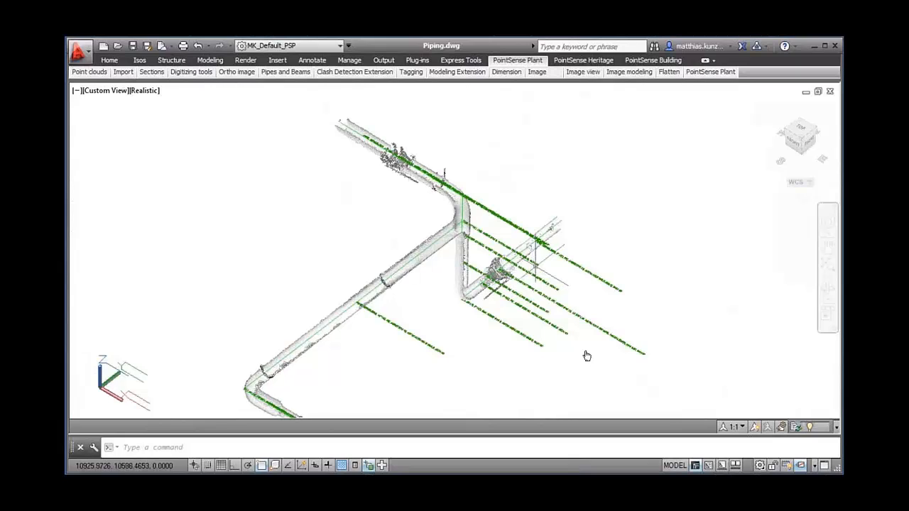
pyautogui.keyDown('shift'); pyautogui.moveTo(541, 264); pyautogui.dragTo(420, 247, button='middle'); pyautogui.keyUp('shift')
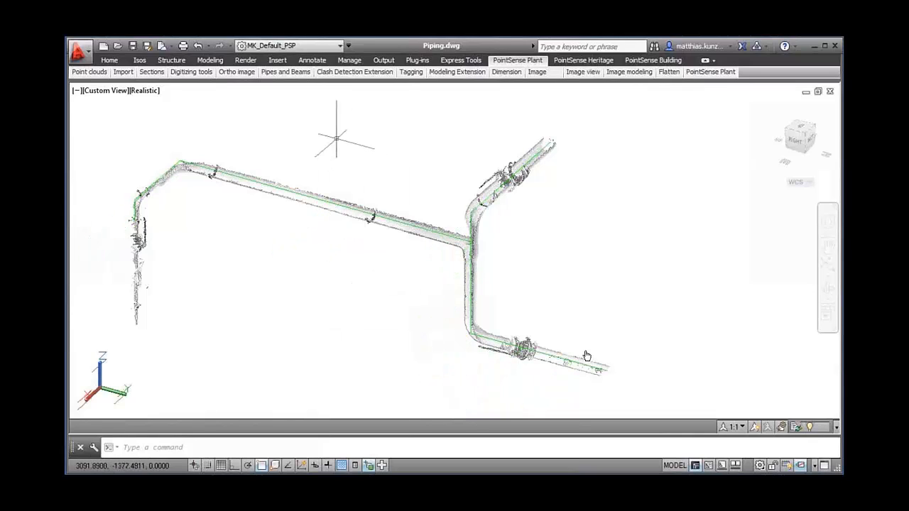
pyautogui.moveTo(285, 72)
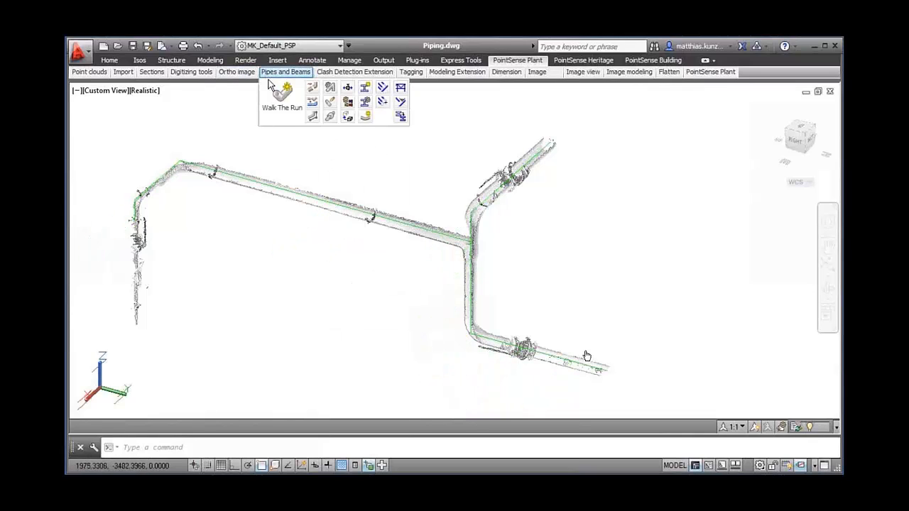
pyautogui.click(311, 117)
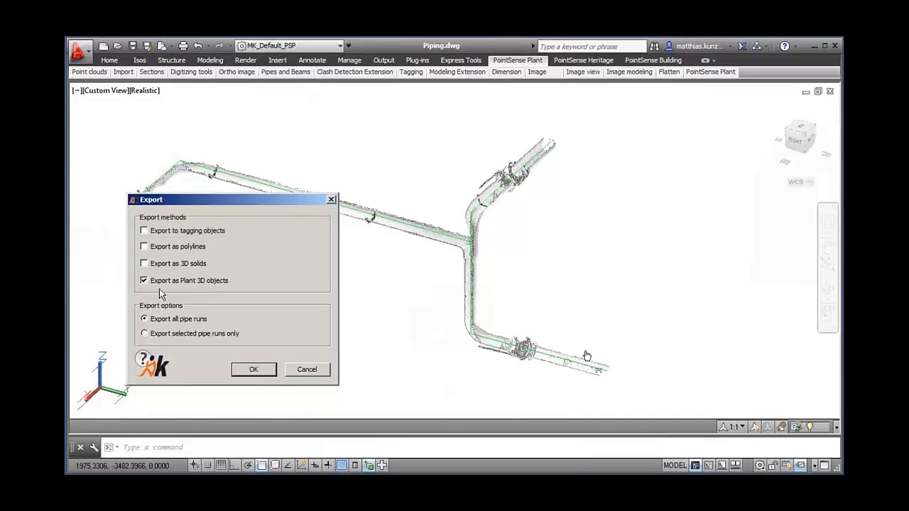
pyautogui.click(253, 370)
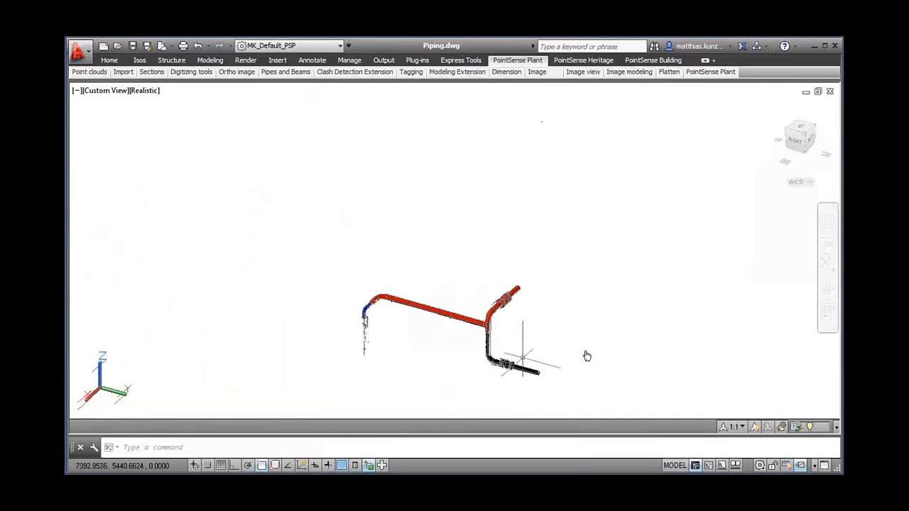
# Replace the valve on the upper red branch with the 10" ND, 300 LB, BW double disc gate valve
pyautogui.scroll(-1, 522, 357)
pyautogui.scroll(3, 512, 356)
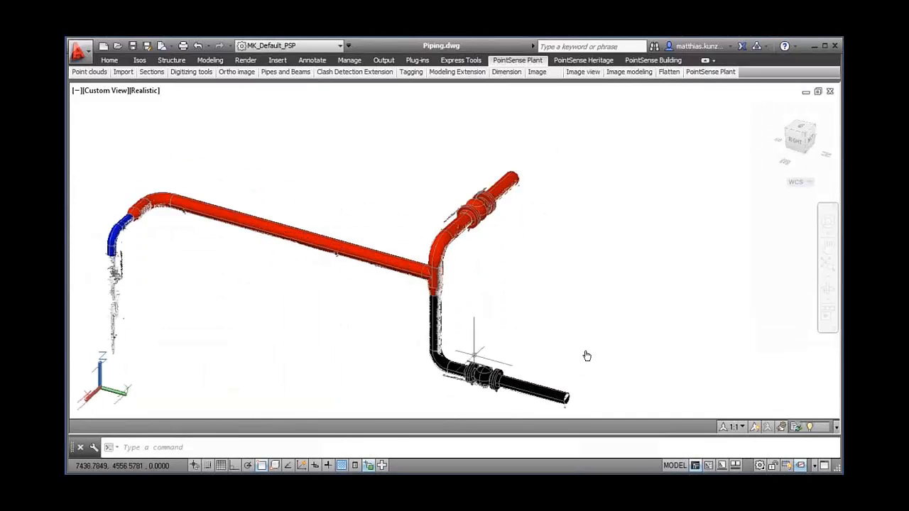
pyautogui.moveTo(475, 354); pyautogui.dragTo(473, 283, button='middle')
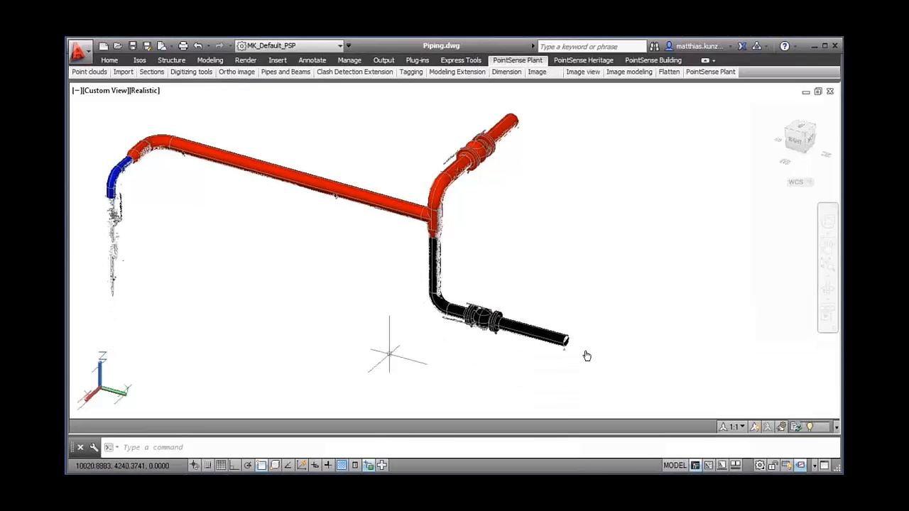
pyautogui.scroll(2, 423, 265)
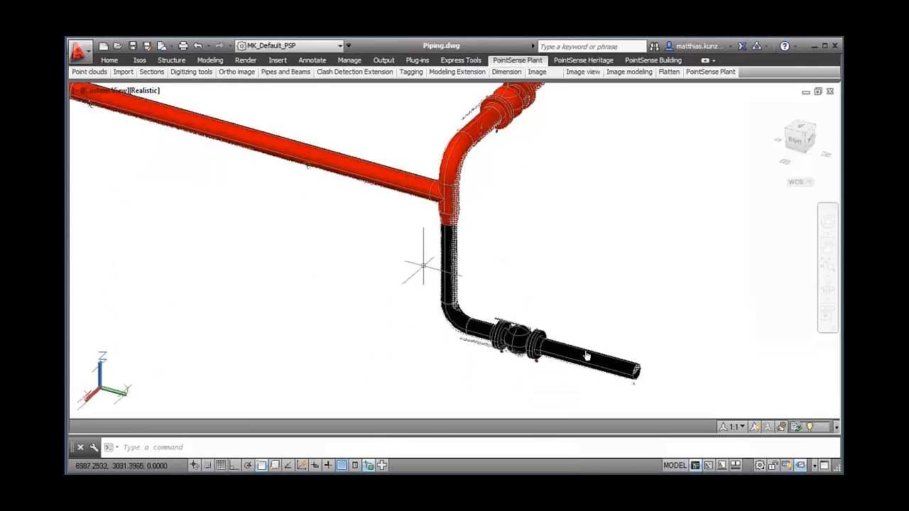
pyautogui.moveTo(433, 219); pyautogui.dragTo(516, 204, button='middle')
pyautogui.click(566, 133)
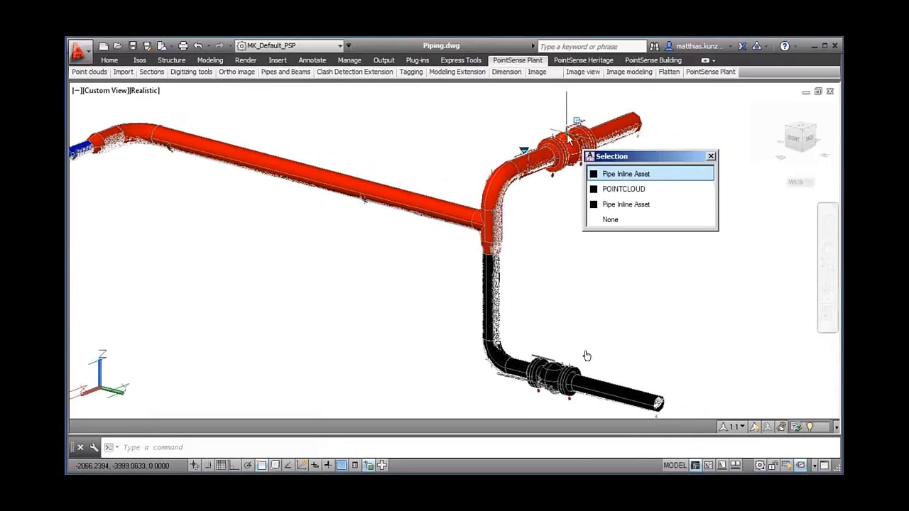
pyautogui.click(524, 151)
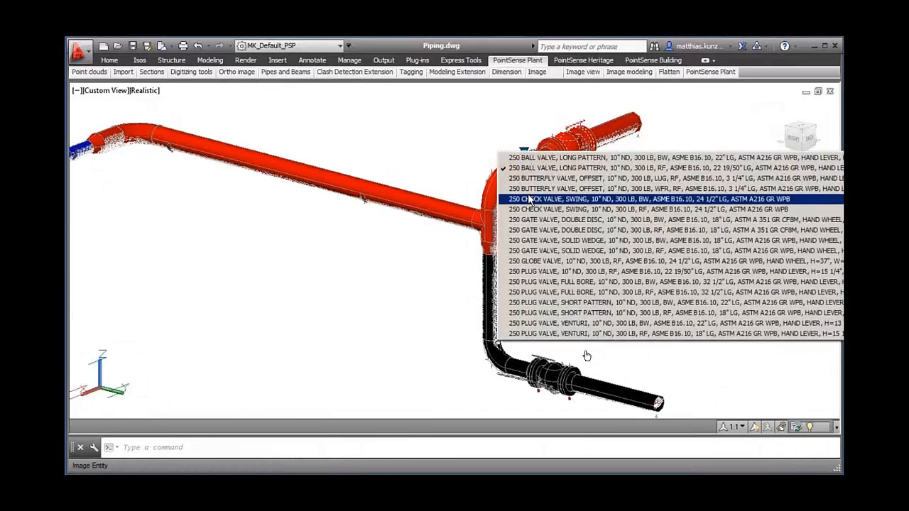
pyautogui.click(530, 219)
# Change the upper branch's valve to the long pattern ball valve, 10" ND, 300 LB, RF, 22 19/50" LG
pyautogui.scroll(-2, 546, 157)
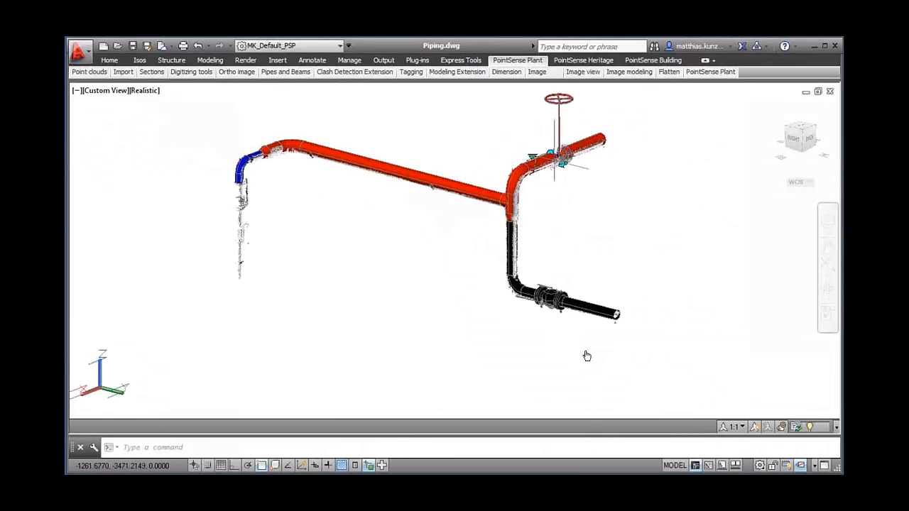
pyautogui.moveTo(557, 153); pyautogui.dragTo(519, 177, button='middle')
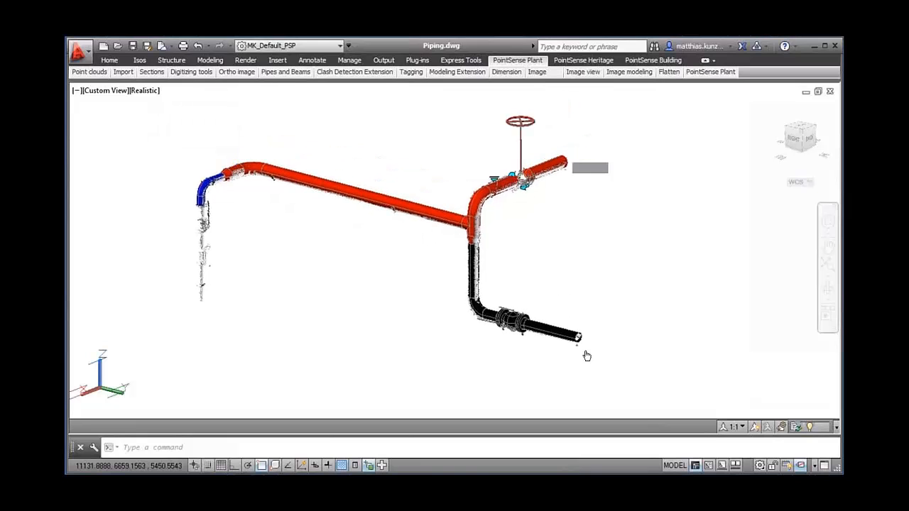
pyautogui.scroll(4, 587, 356)
pyautogui.click(493, 182)
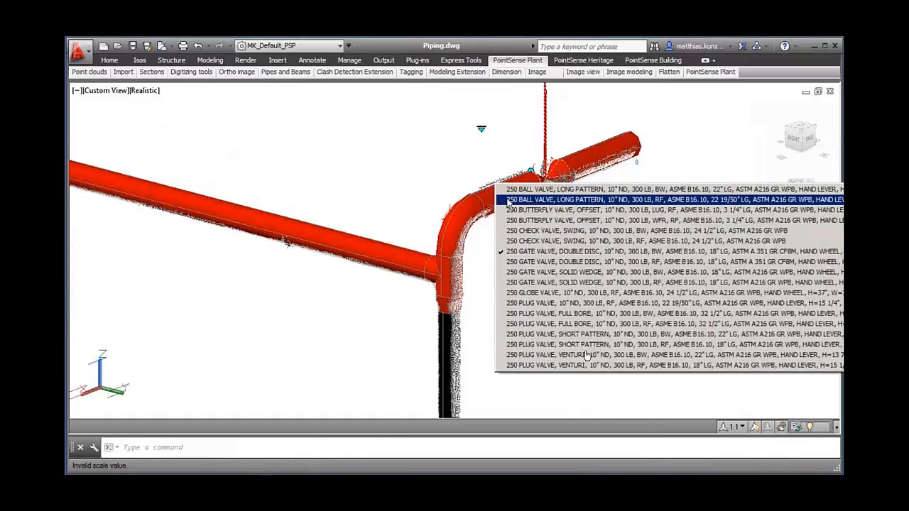
pyautogui.click(508, 201)
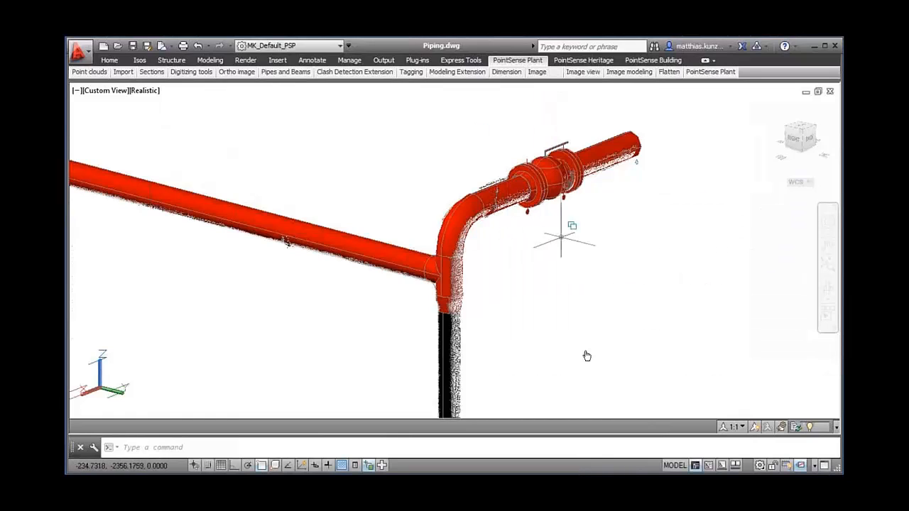
# Route a new pipe from the open end beyond the upper valve, turning it back in a U shape with two elbows
pyautogui.scroll(-2, 587, 355)
pyautogui.scroll(-2, 581, 228)
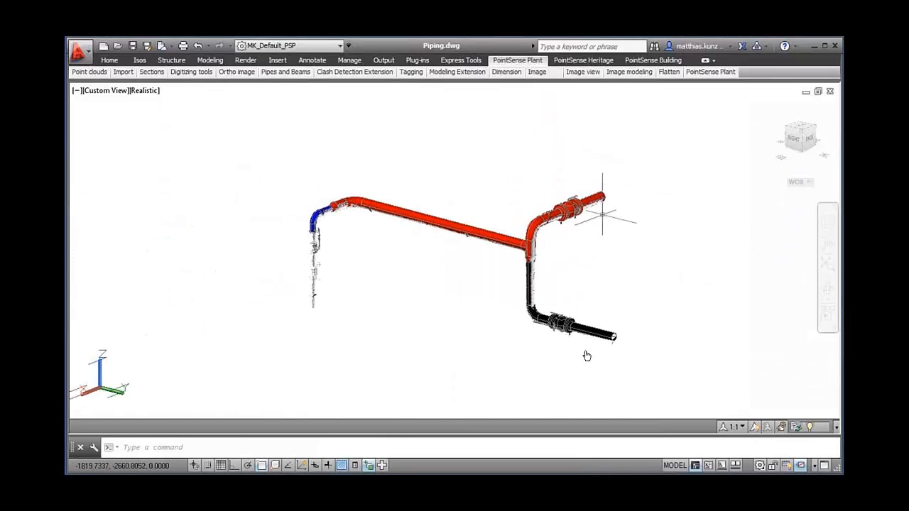
pyautogui.keyDown('shift'); pyautogui.moveTo(603, 215); pyautogui.dragTo(455, 236, button='middle'); pyautogui.keyUp('shift')
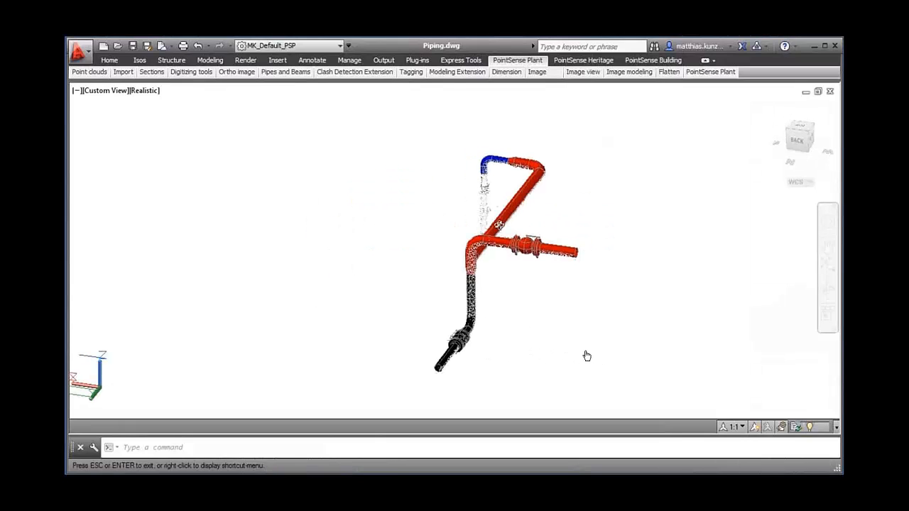
pyautogui.scroll(2, 600, 282)
pyautogui.scroll(3, 587, 356)
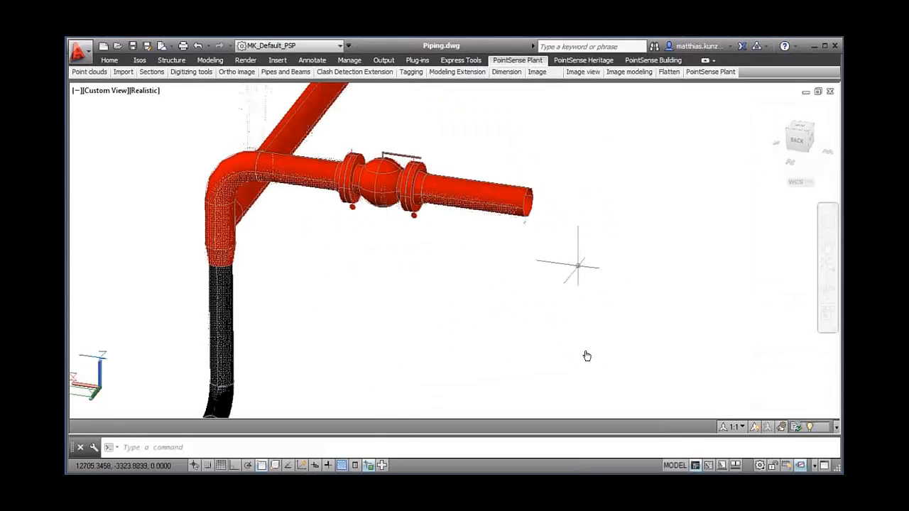
pyautogui.click(524, 203)
pyautogui.click(567, 243)
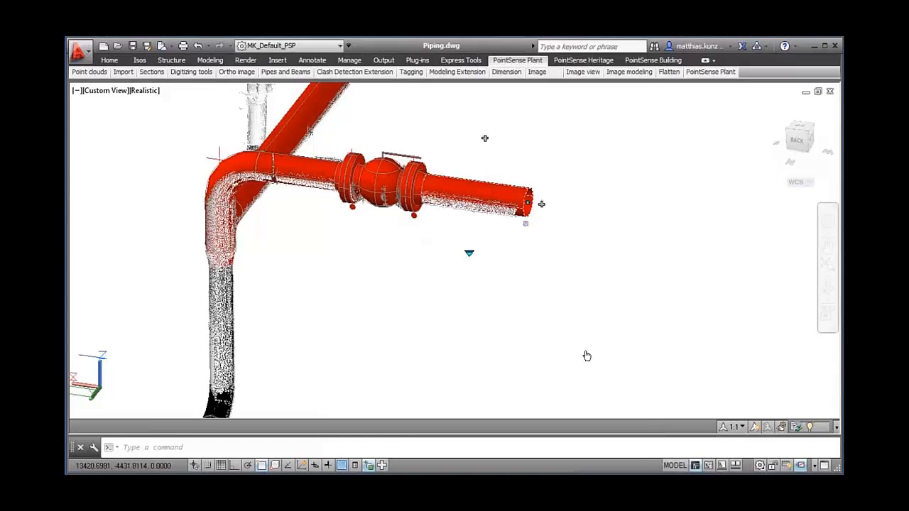
pyautogui.click(541, 203)
pyautogui.click(587, 356)
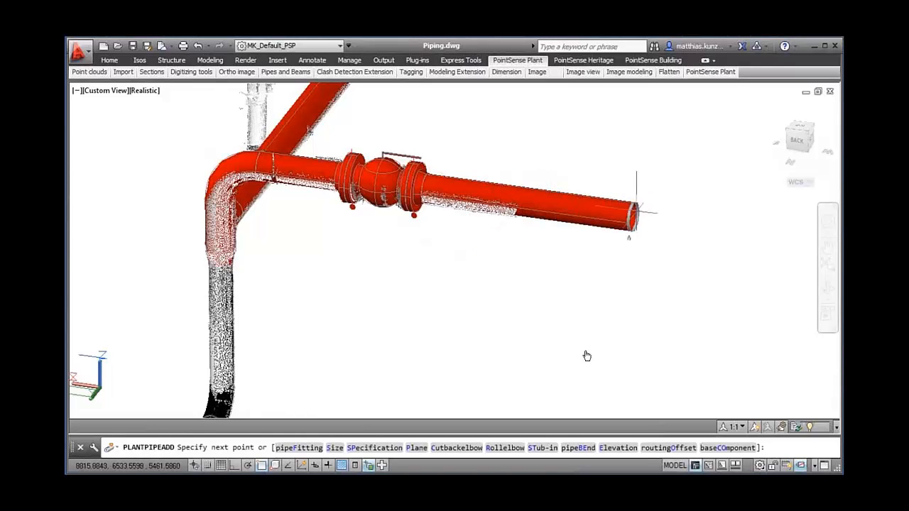
pyautogui.click(690, 139)
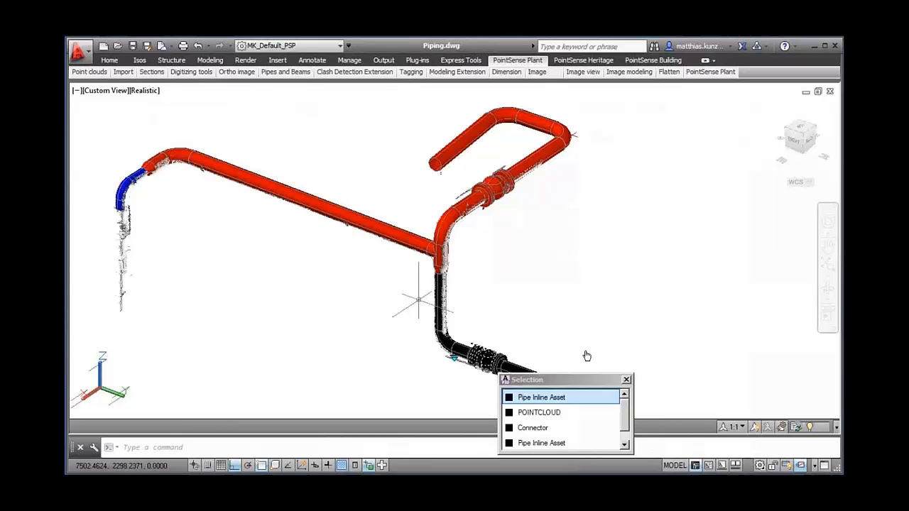
pyautogui.press('Escape')
# Add a perpendicular horizontal branch pipe starting at the middle of the long red pipe
pyautogui.click(351, 213)
pyautogui.click(303, 230)
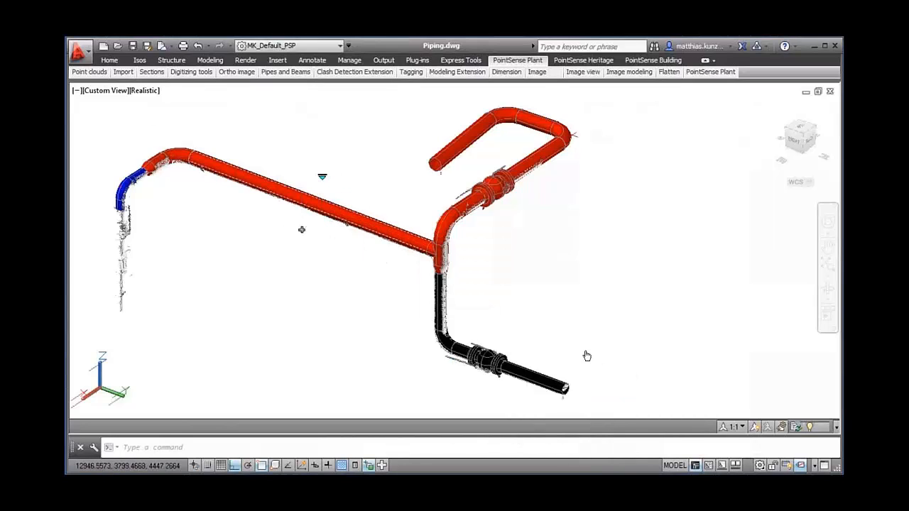
pyautogui.click(312, 201)
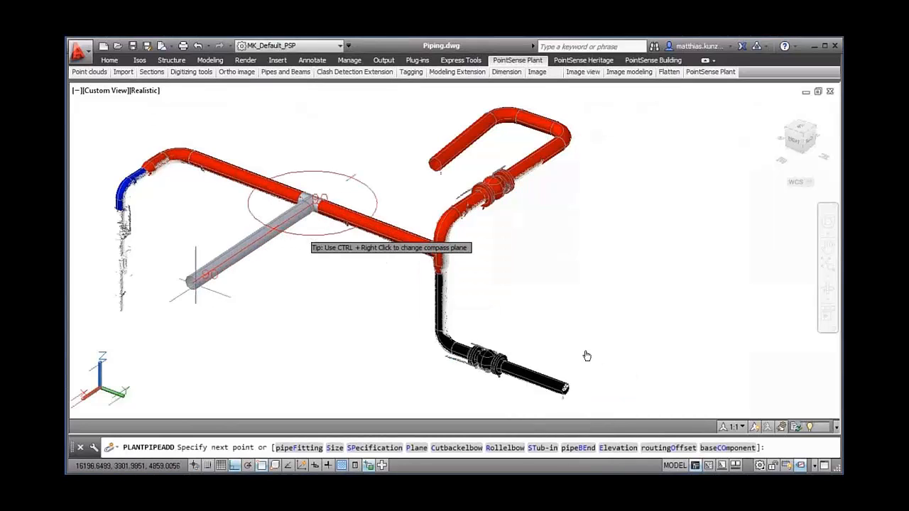
pyautogui.click(228, 269)
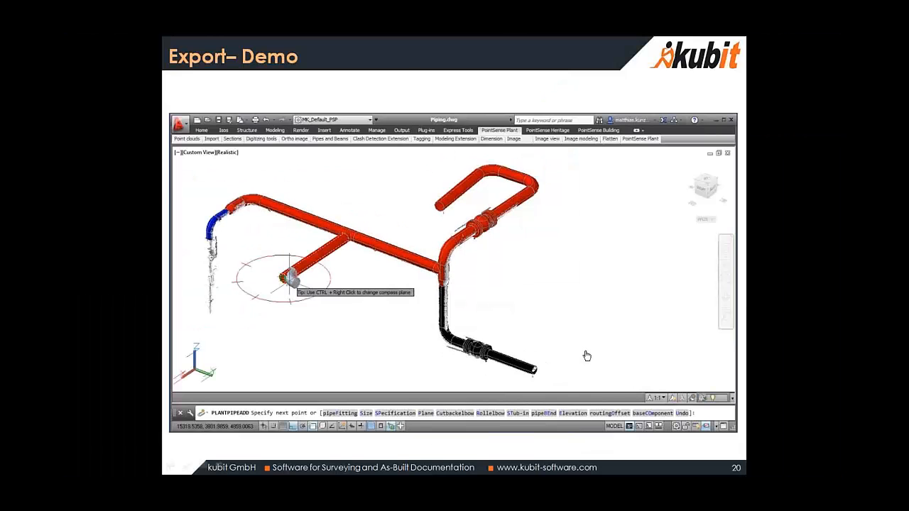
pyautogui.press('Right')
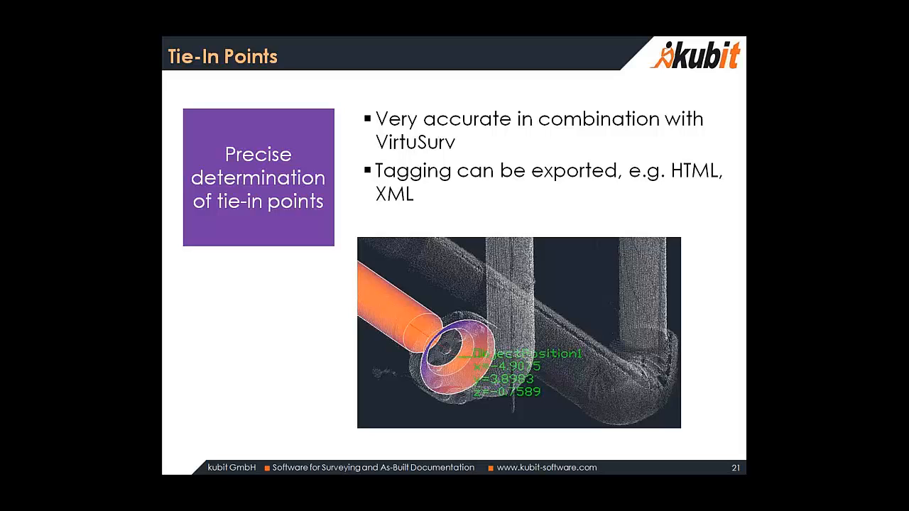
pyautogui.press('Right')
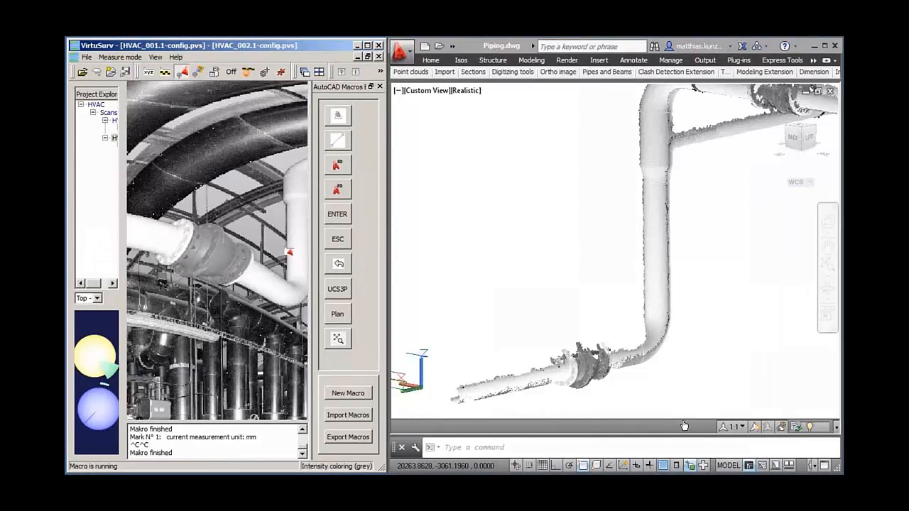
# Start a Walk The Run pipe run from two points on the vertical pipe and insert the matching ELL 90 LR, 8" ND elbow
pyautogui.click(506, 55)
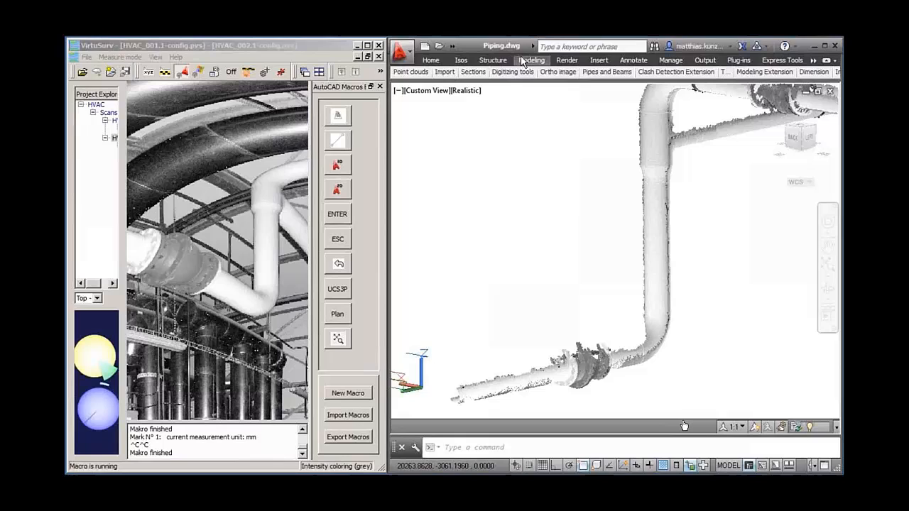
pyautogui.click(606, 72)
pyautogui.click(598, 101)
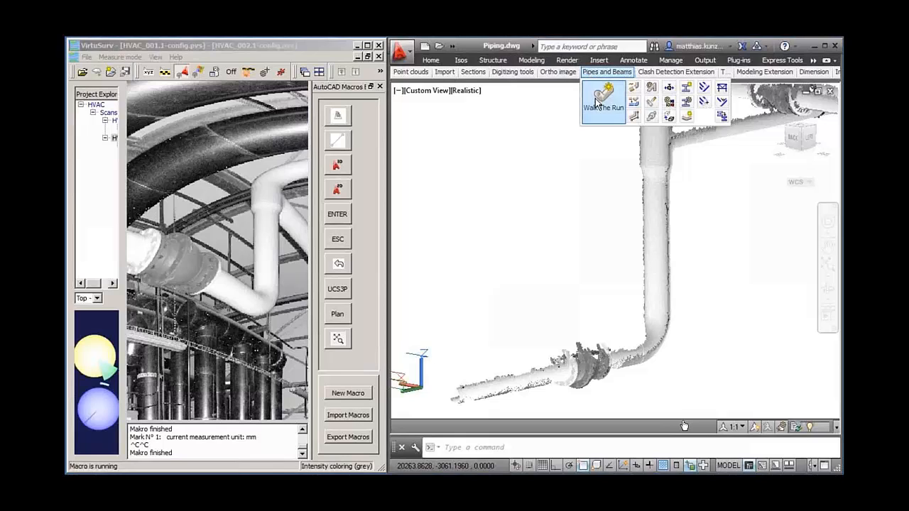
pyautogui.click(588, 231)
pyautogui.scroll(5, 704, 253)
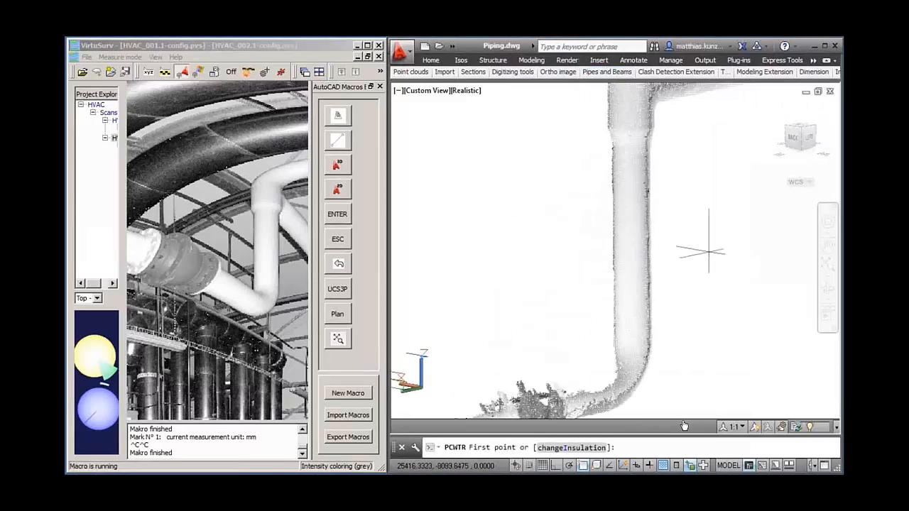
pyautogui.click(535, 184)
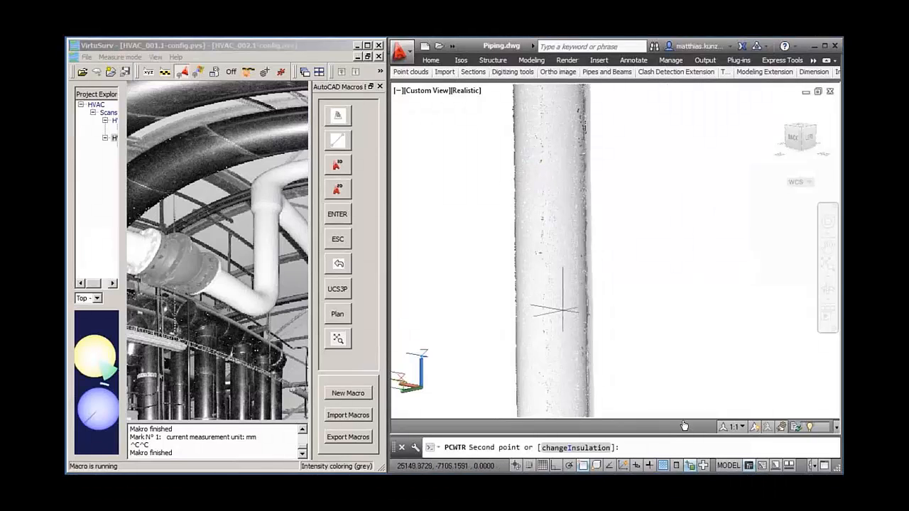
pyautogui.click(561, 358)
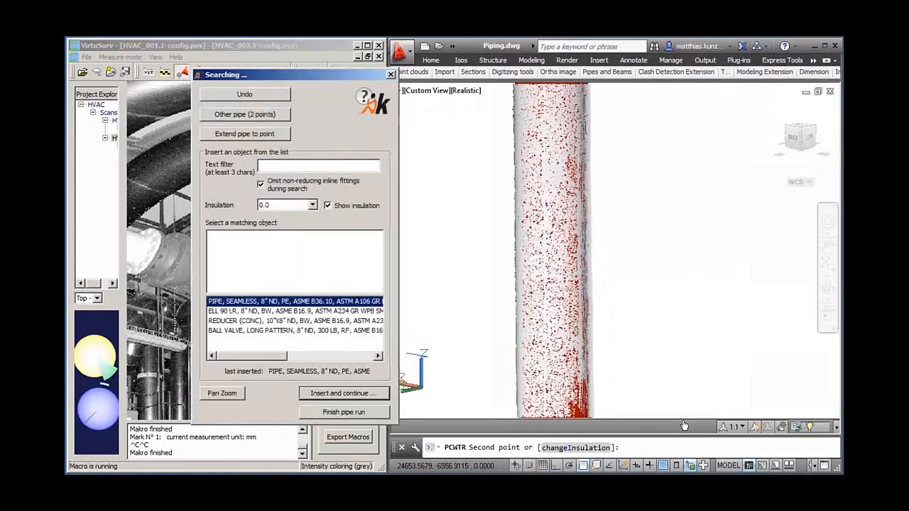
pyautogui.click(223, 395)
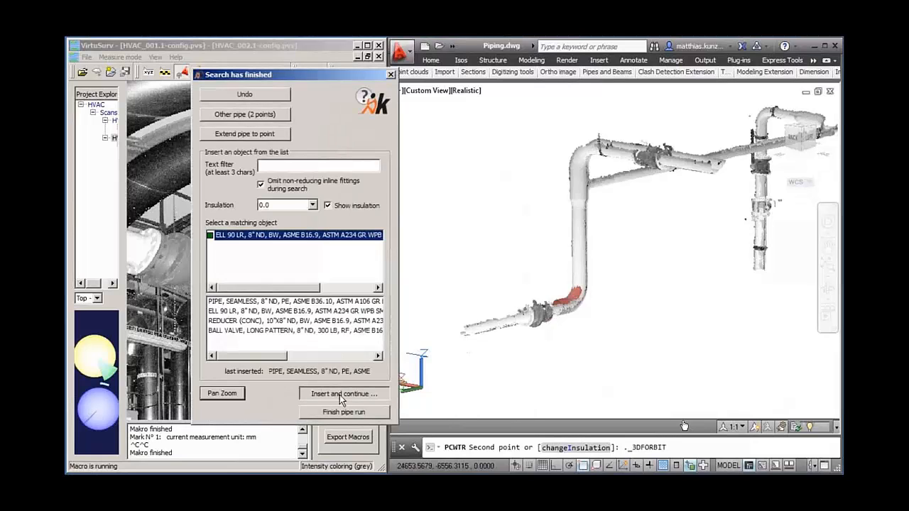
pyautogui.click(343, 399)
# Extend the lower horizontal pipe to a point picked on the flange edge in the VirtuSurv scan image, and finish the pipe run
pyautogui.click(260, 134)
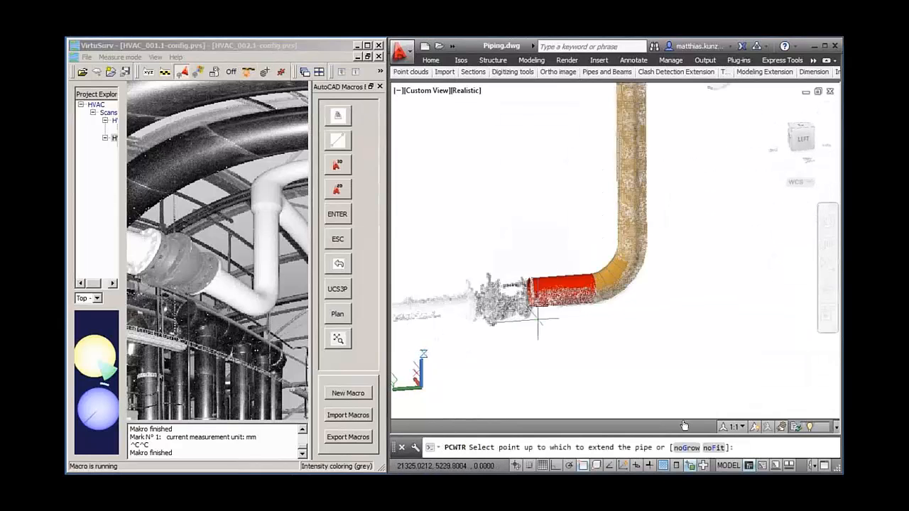
pyautogui.keyDown('shift'); pyautogui.moveTo(564, 303); pyautogui.dragTo(548, 299, button='middle'); pyautogui.keyUp('shift')
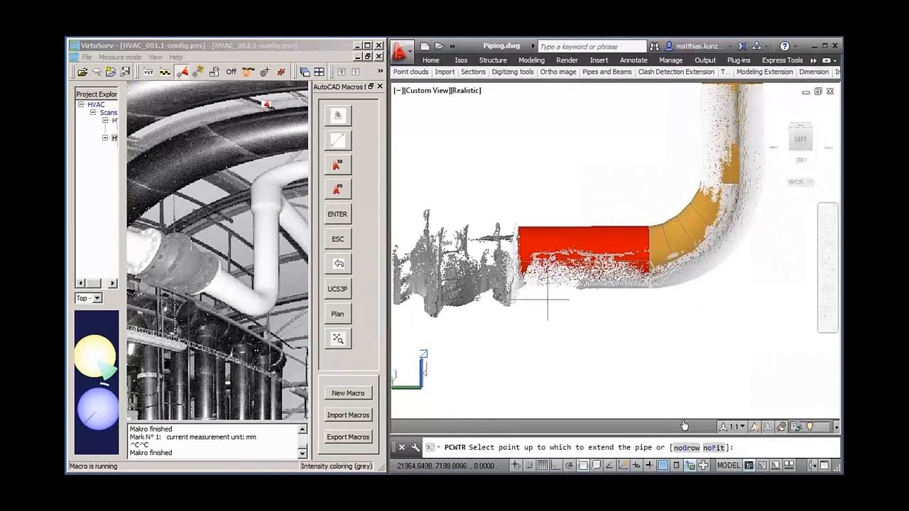
pyautogui.click(220, 48)
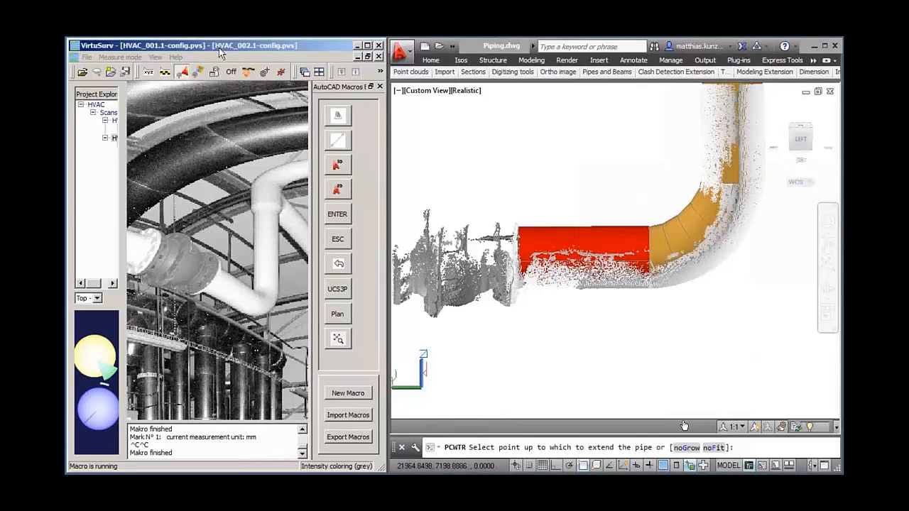
pyautogui.click(339, 166)
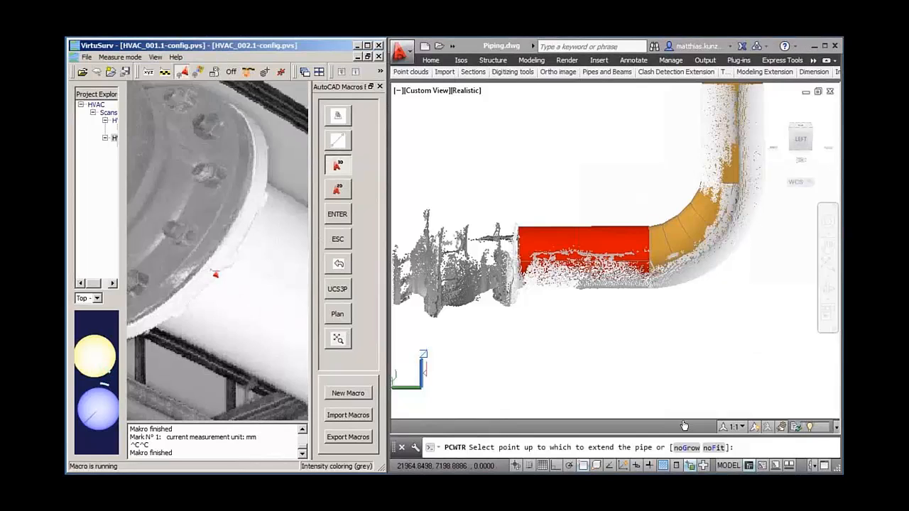
pyautogui.scroll(1, 236, 221)
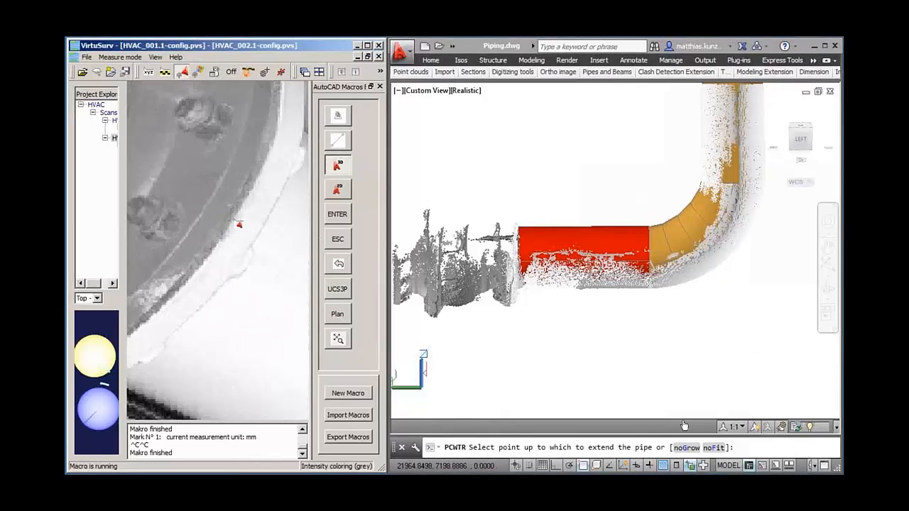
pyautogui.click(235, 216)
pyautogui.click(345, 240)
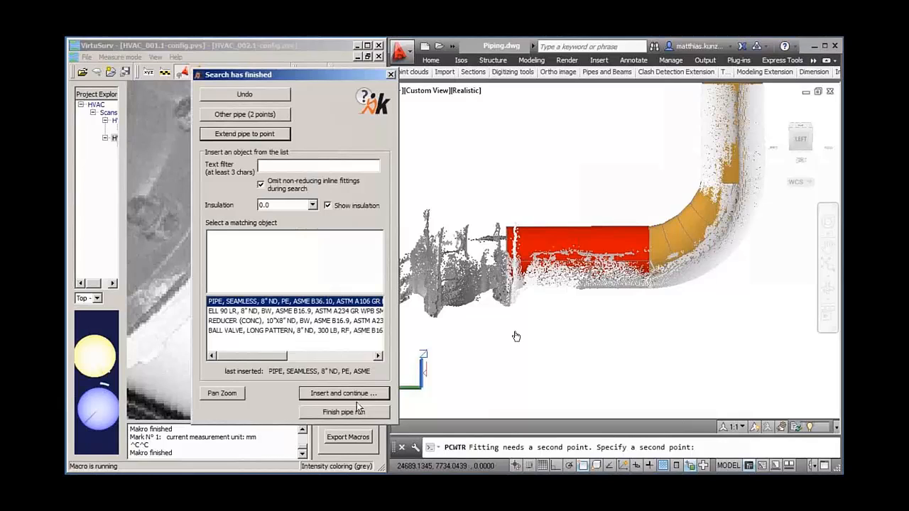
pyautogui.click(356, 411)
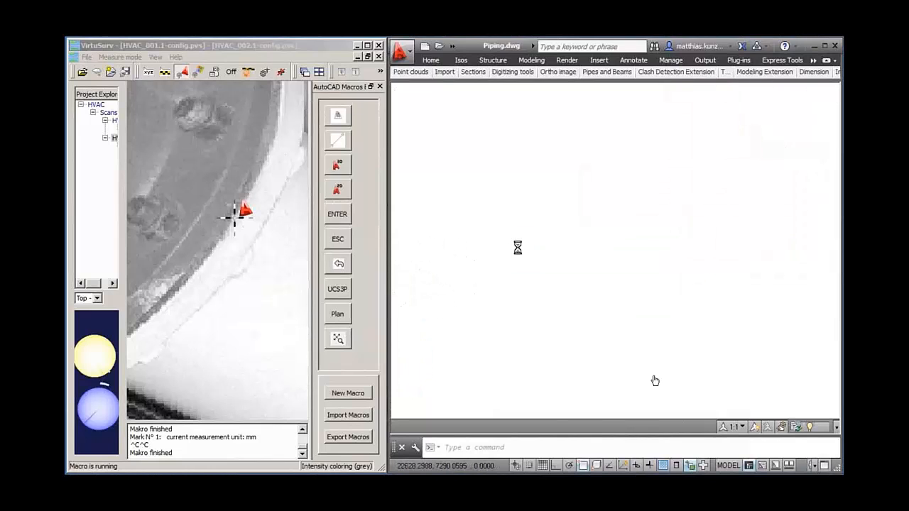
# Place a POSITION label at the centre of the lower pipe's open end with the description "Tie-In Point", and close the label list
pyautogui.keyDown('shift'); pyautogui.moveTo(506, 194); pyautogui.dragTo(575, 238); pyautogui.keyUp('shift')
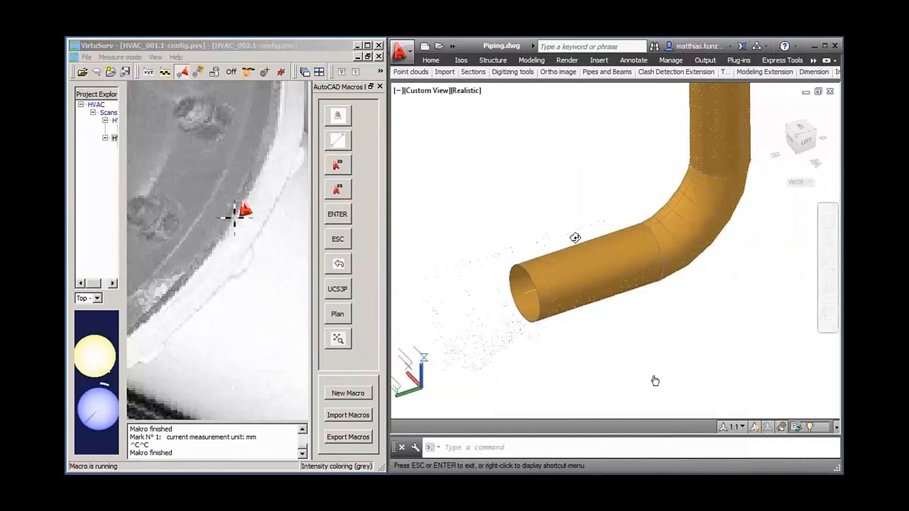
pyautogui.keyDown('shift'); pyautogui.moveTo(575, 238); pyautogui.dragTo(607, 220, button='middle'); pyautogui.keyUp('shift')
pyautogui.scroll(-5, 576, 248)
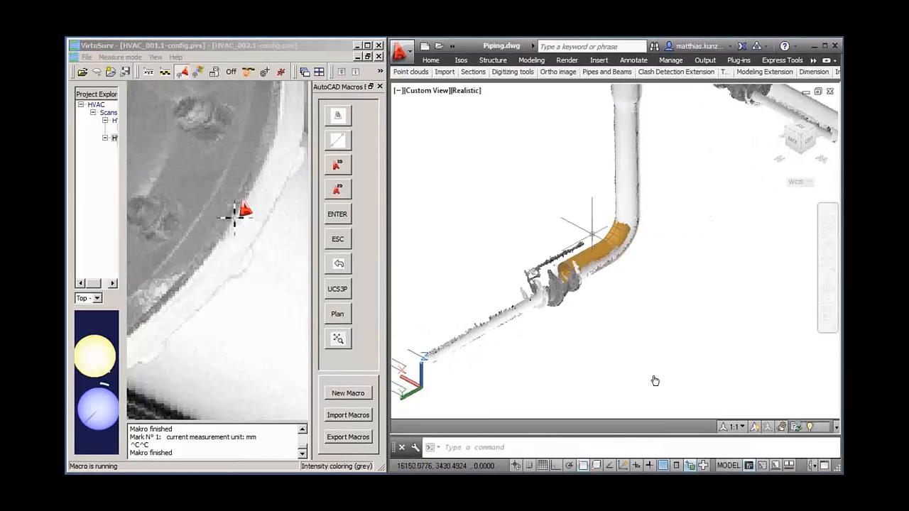
pyautogui.scroll(2, 559, 245)
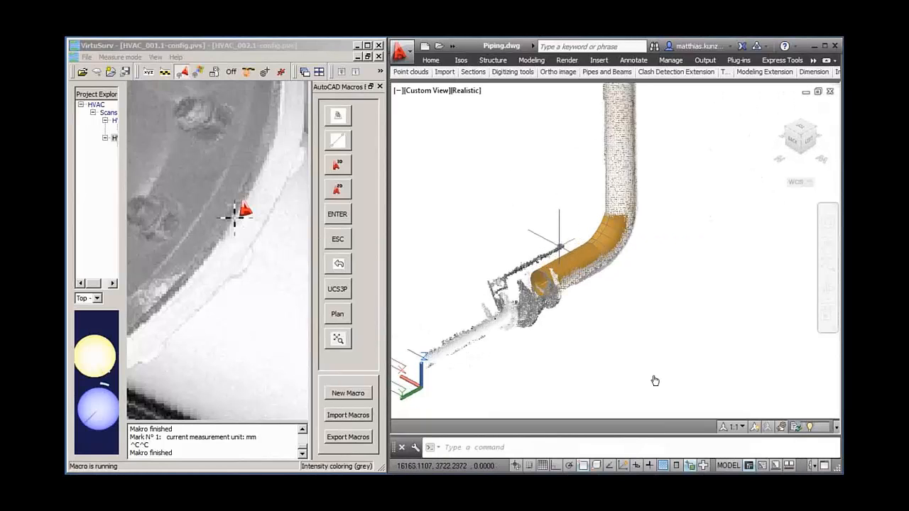
pyautogui.keyDown('shift'); pyautogui.moveTo(601, 246); pyautogui.dragTo(590, 242, button='middle'); pyautogui.keyUp('shift')
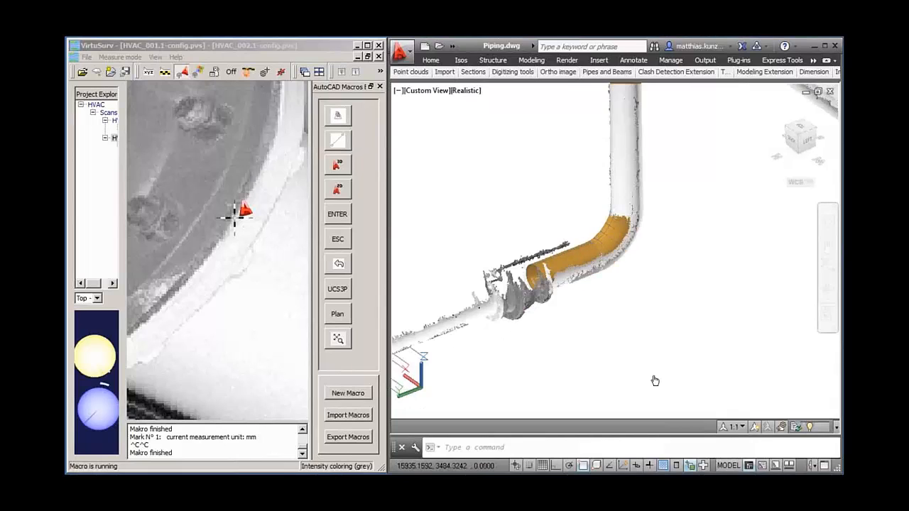
pyautogui.click(726, 73)
pyautogui.click(734, 98)
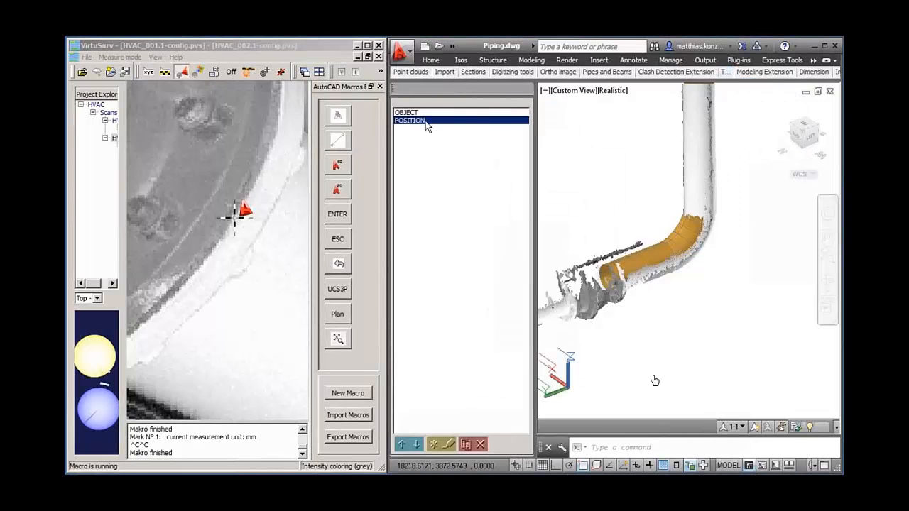
pyautogui.click(424, 121)
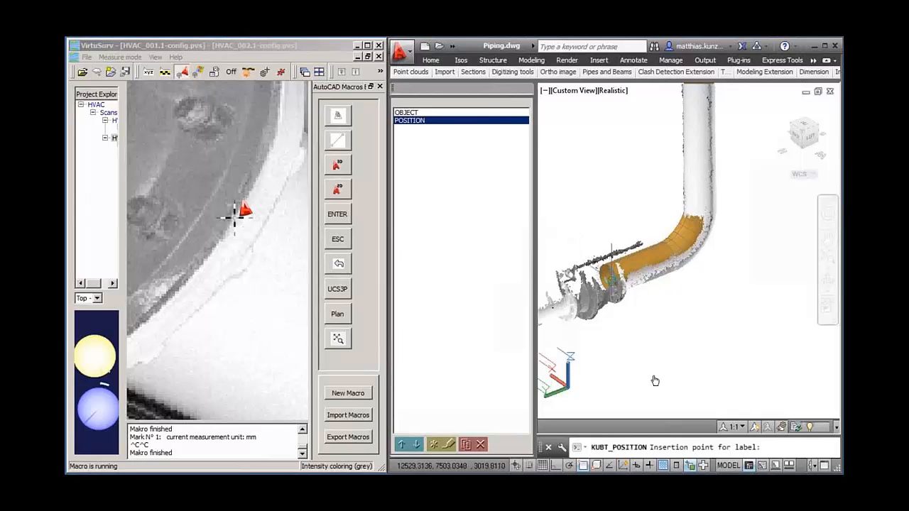
pyautogui.scroll(5, 607, 278)
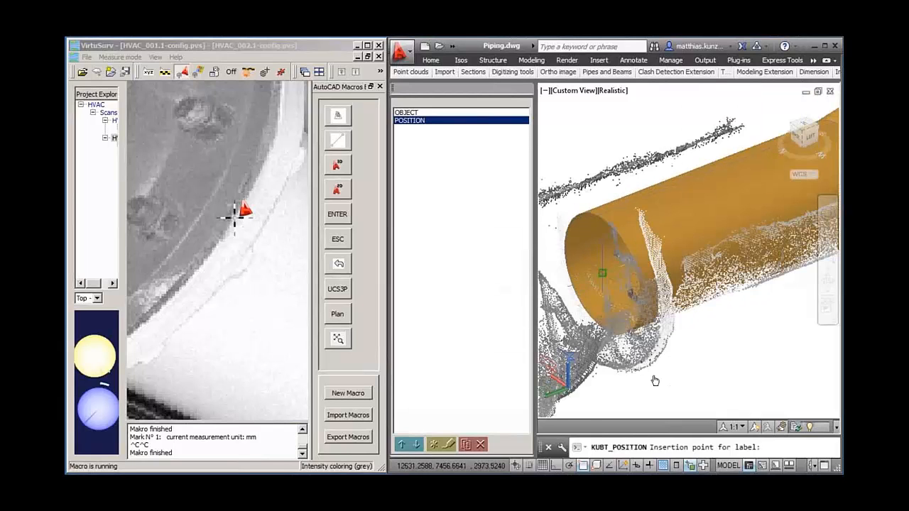
pyautogui.click(604, 277)
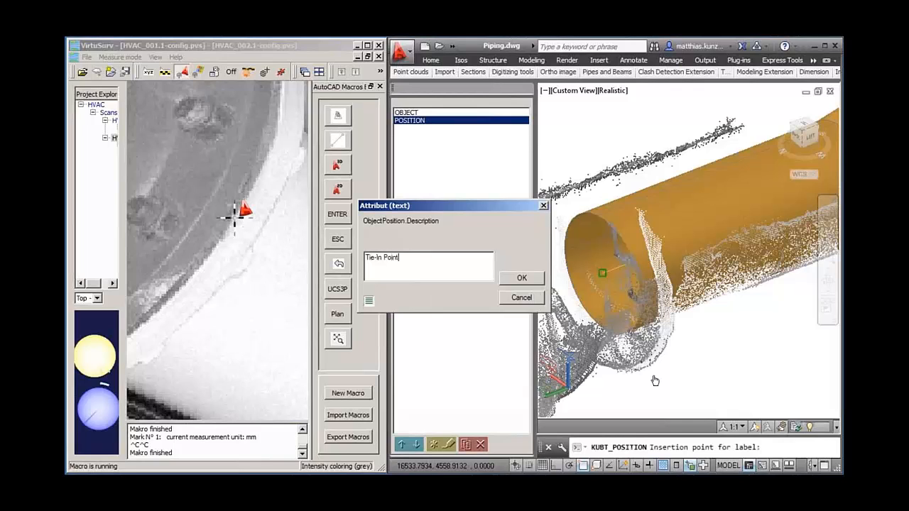
pyautogui.click(523, 277)
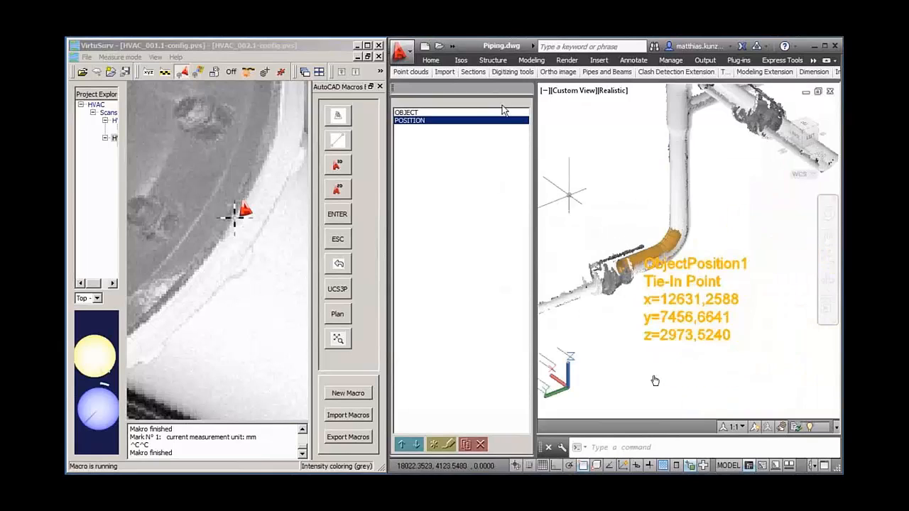
pyautogui.click(526, 90)
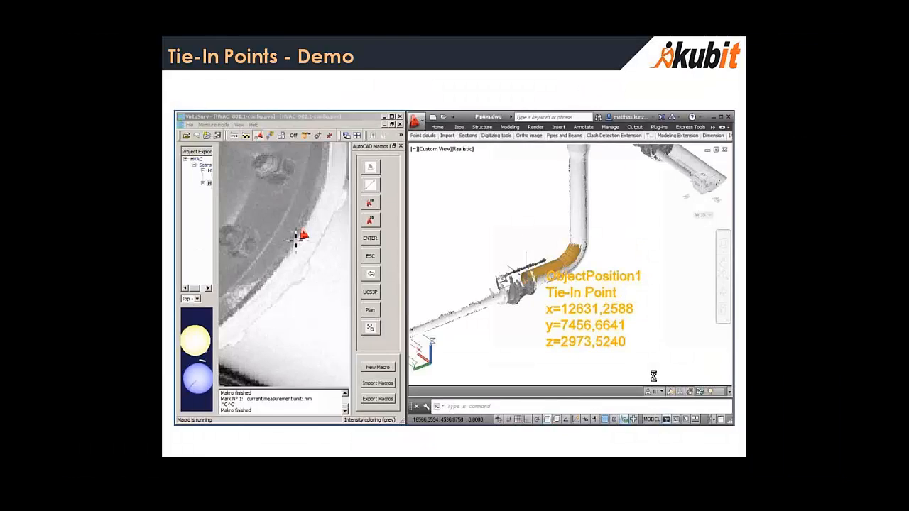
pyautogui.click(653, 376)
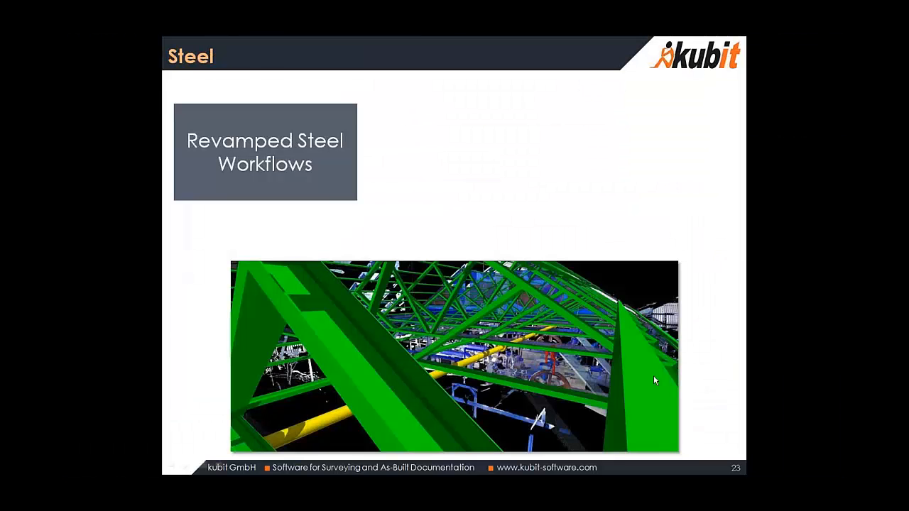